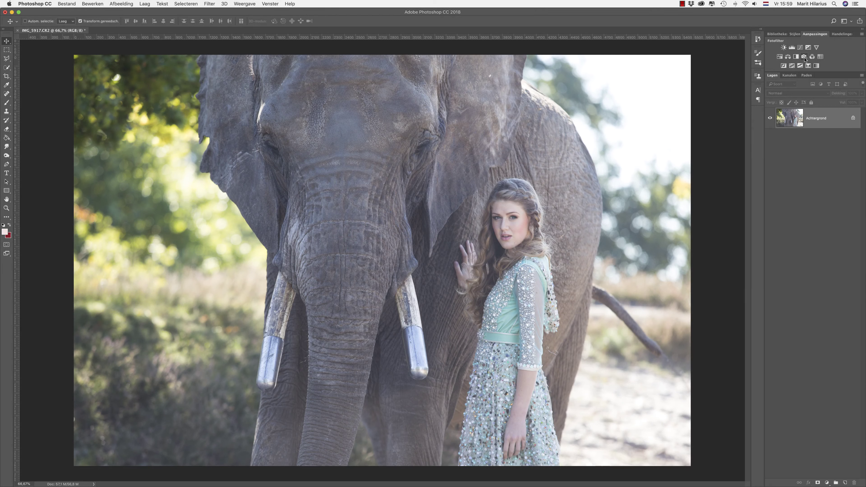
- Add a Photo Filter adjustment layer (Fotofilter 1) above the elephant photo
click(803, 57)
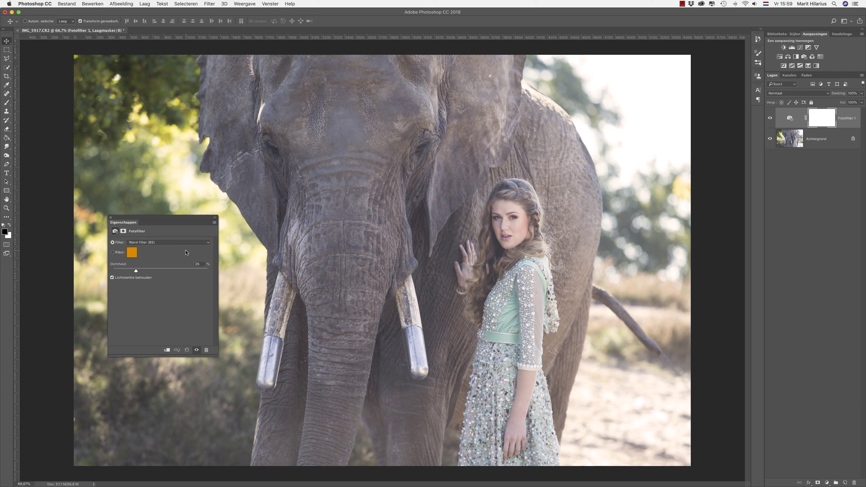
- Preview the Groen and Koel (LBB) photo filter presets on the image
click(132, 242)
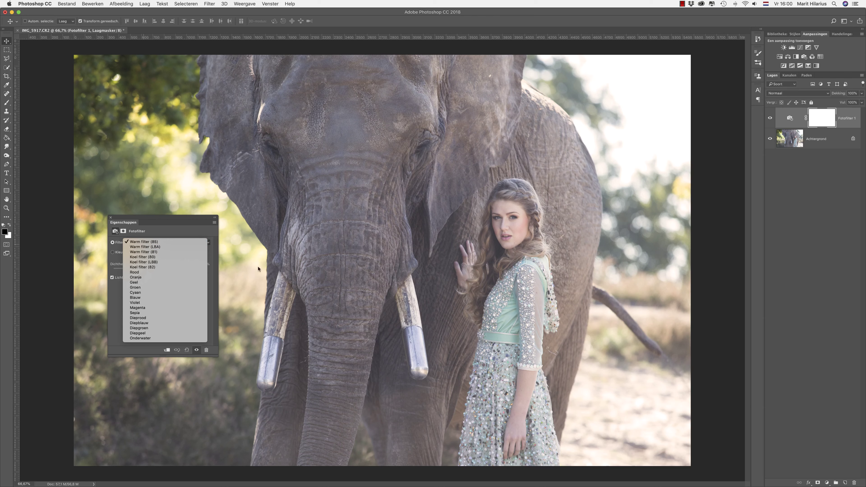
click(179, 290)
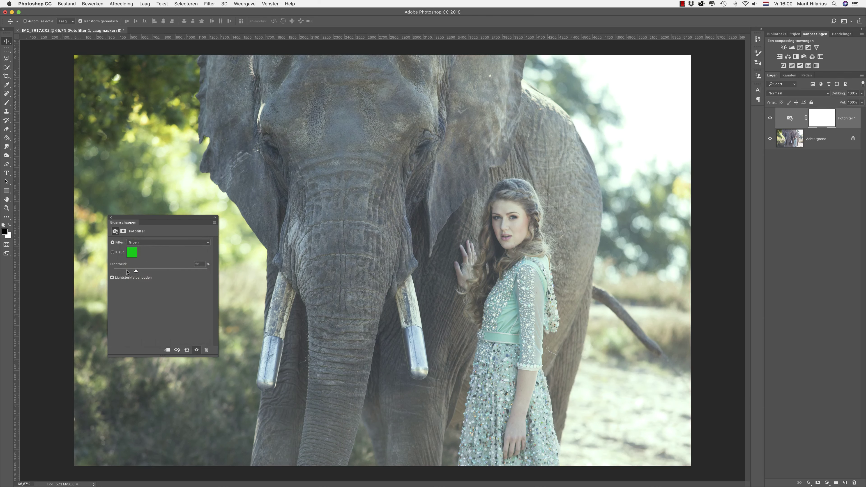
drag(164, 271, 173, 272)
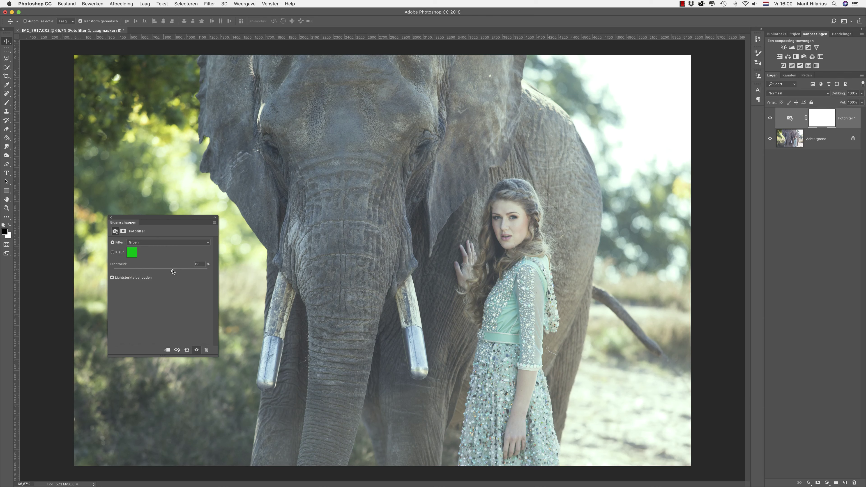
click(146, 243)
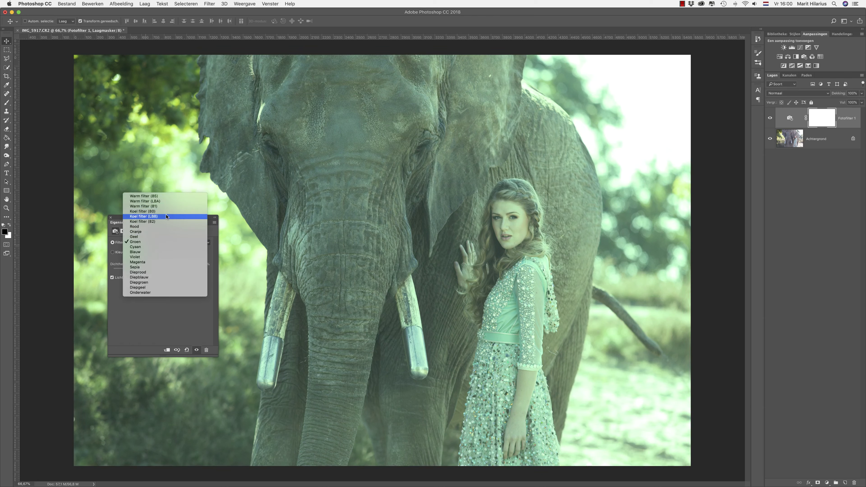
click(166, 217)
- Use Warm Filter (85) at 100% density with Preserve Luminosity turned off
click(156, 243)
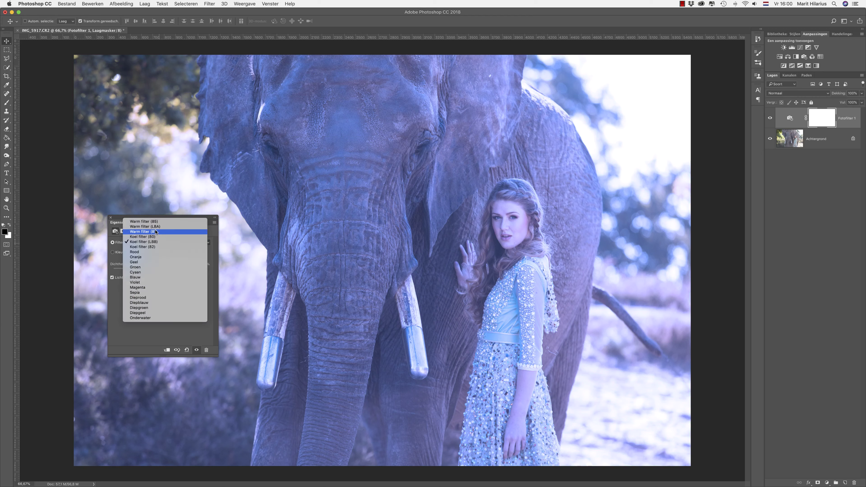
click(150, 221)
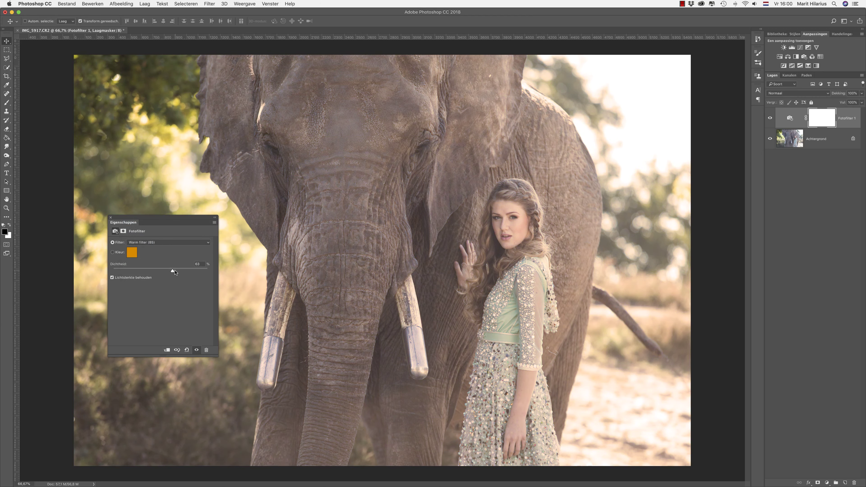
drag(174, 272, 208, 271)
click(113, 278)
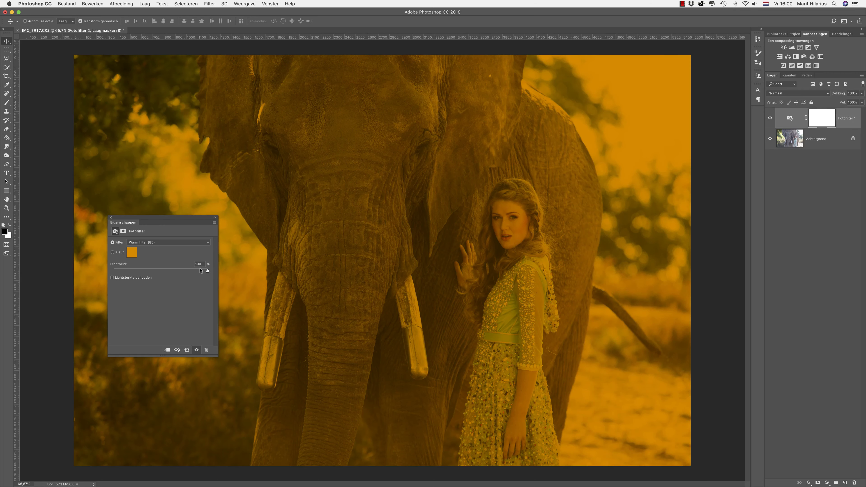
- Switch the filter to a custom dark brown colour (#9c6c14), with Preserve Luminosity back on
mouse_move(208, 272)
mouse_down()
mouse_move(147, 272)
mouse_move(206, 272)
mouse_up()
click(116, 278)
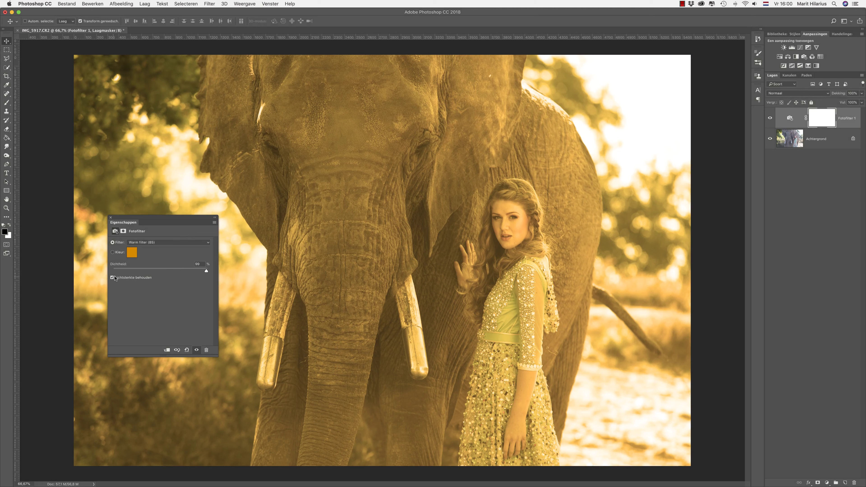
click(113, 252)
click(113, 242)
click(132, 253)
drag(522, 294, 563, 305)
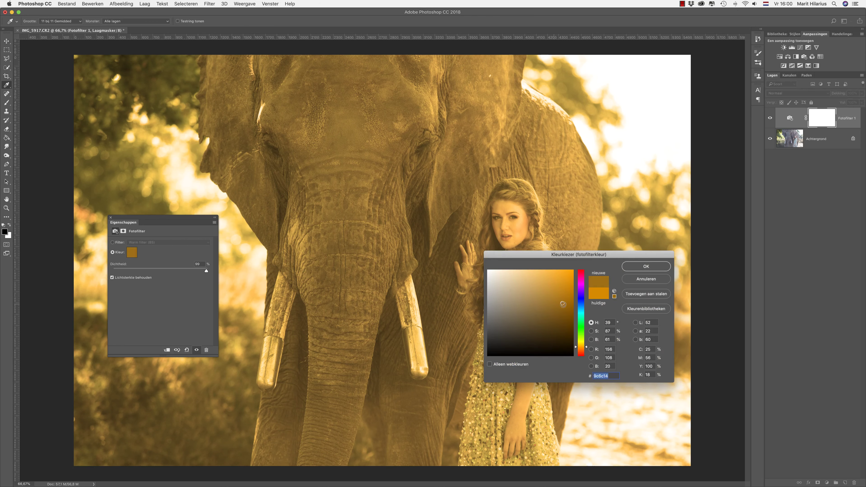
key(Return)
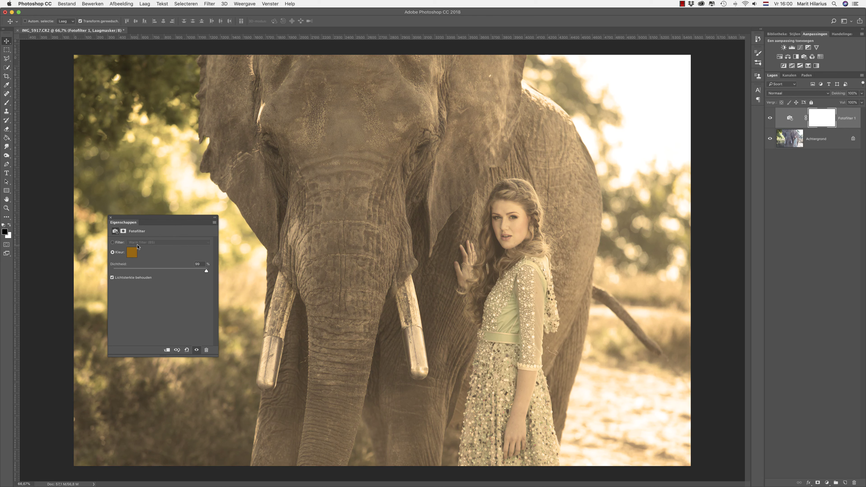
- Fine-tune the brown filter's density to 98%, keeping luminosity preserved
drag(207, 270, 217, 271)
drag(202, 272, 203, 271)
drag(203, 270, 206, 271)
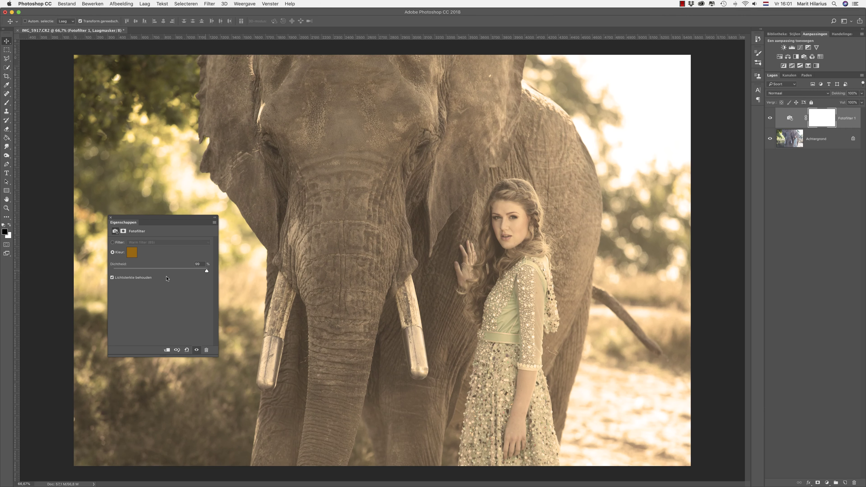
click(112, 277)
click(122, 281)
click(111, 217)
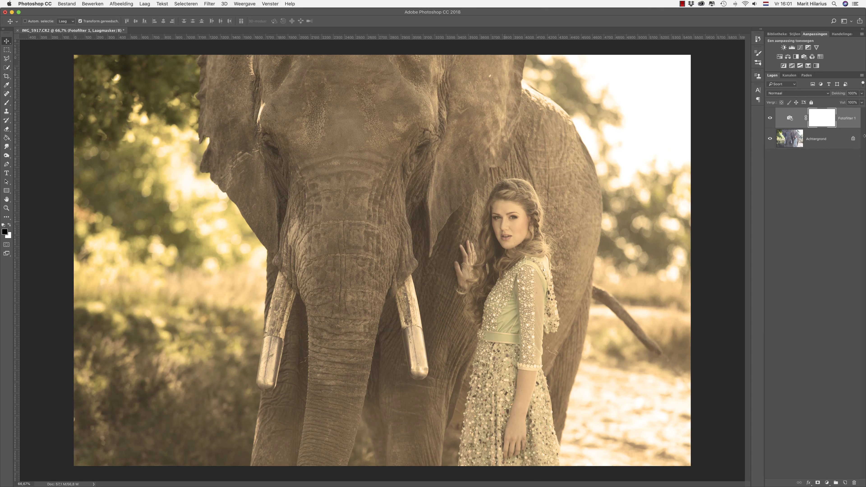
- Set Fotofilter 1 to the Bedekken blend mode and toggle its visibility to compare
click(790, 98)
click(785, 166)
click(771, 119)
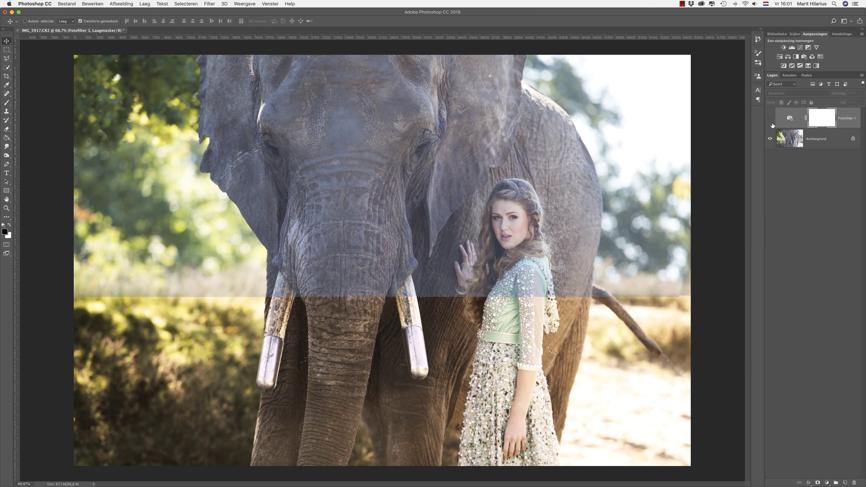
click(772, 120)
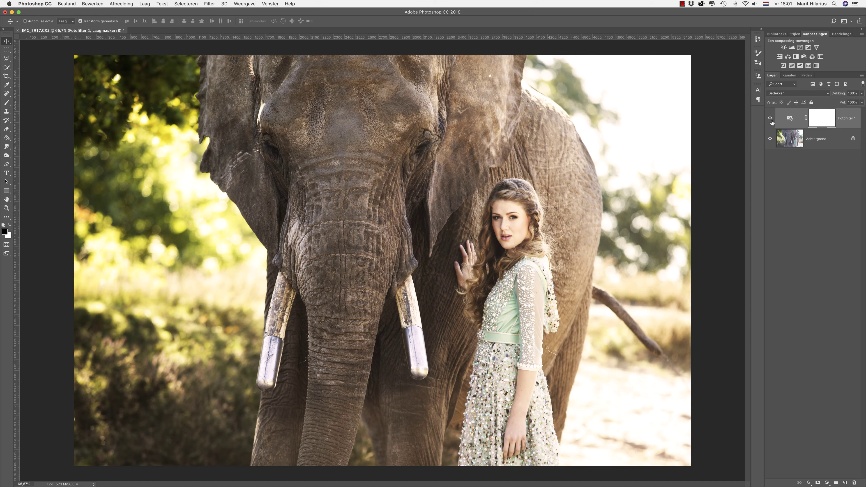
click(771, 119)
click(770, 119)
click(862, 93)
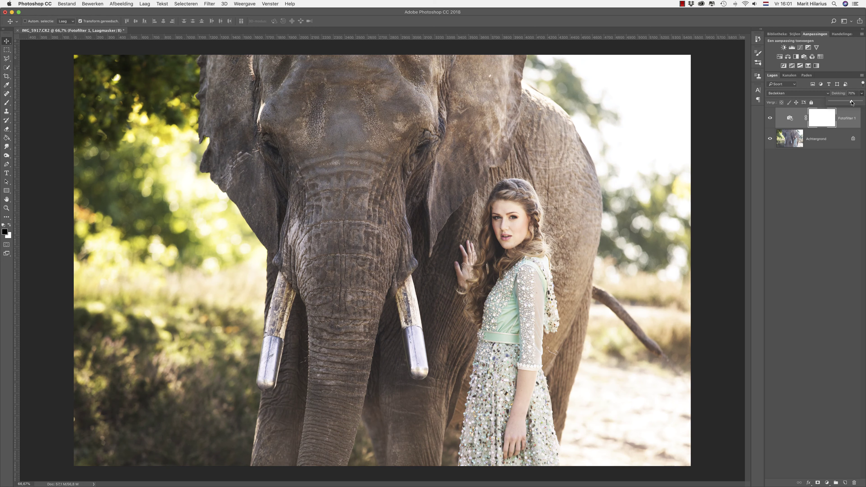
click(771, 119)
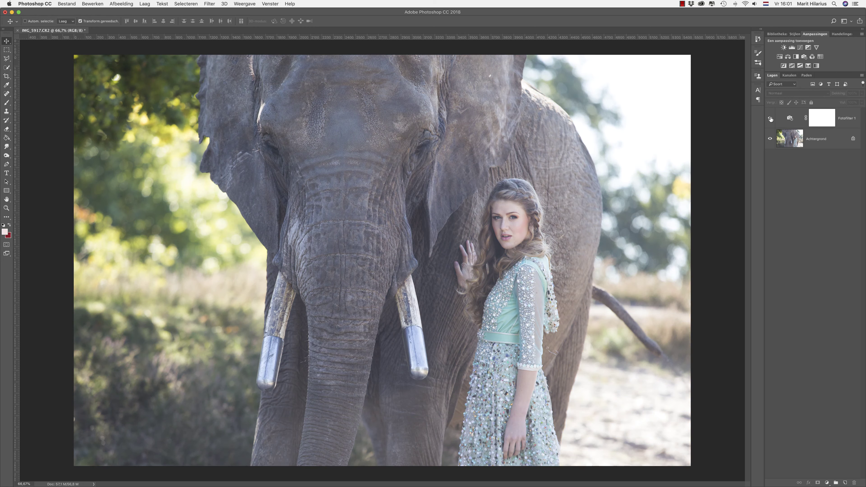
click(770, 118)
- Add a second Photo Filter layer using Warm Filter (LBA), with higher density and luminosity off
click(771, 119)
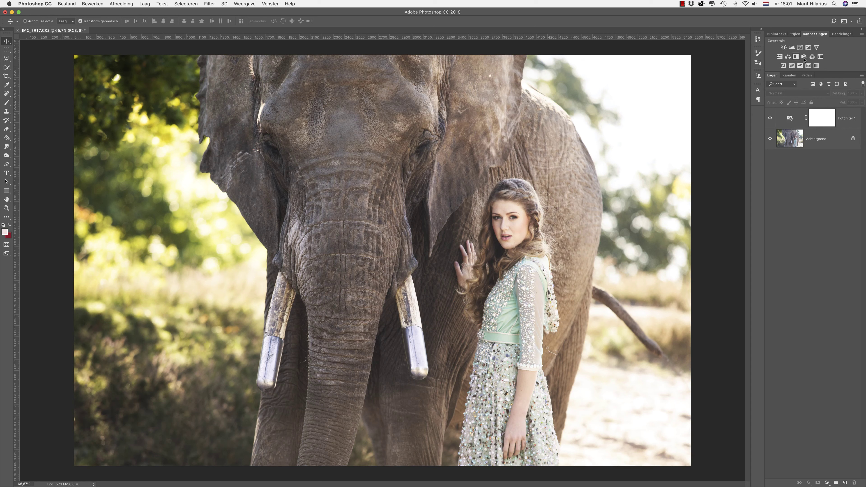
click(804, 56)
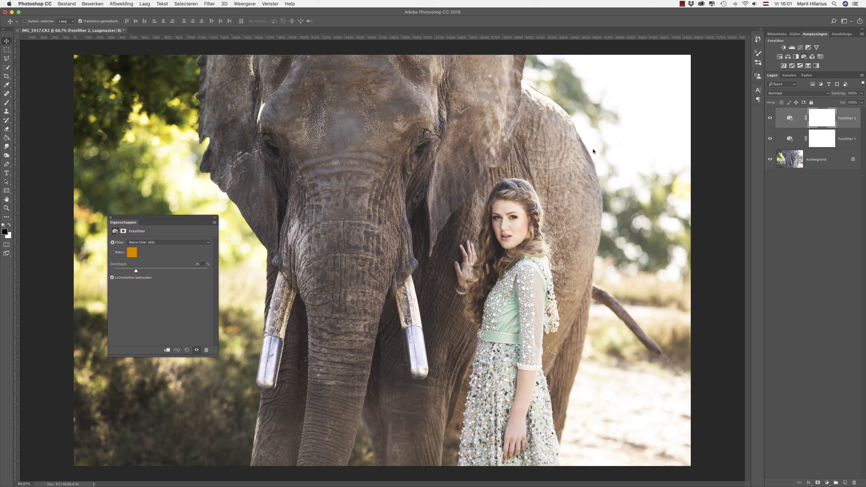
click(155, 242)
click(155, 247)
drag(136, 270, 183, 272)
click(112, 278)
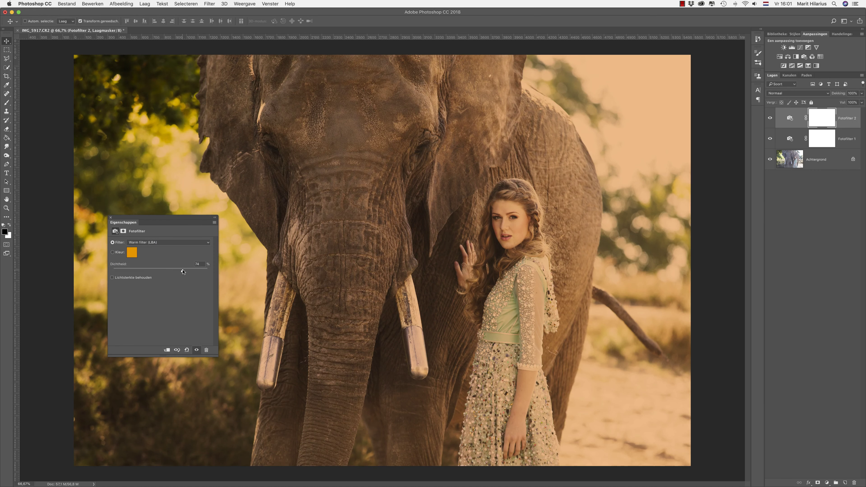
- Blend Fotofilter 2 in Bedekken mode at about 43% opacity
click(110, 218)
click(783, 94)
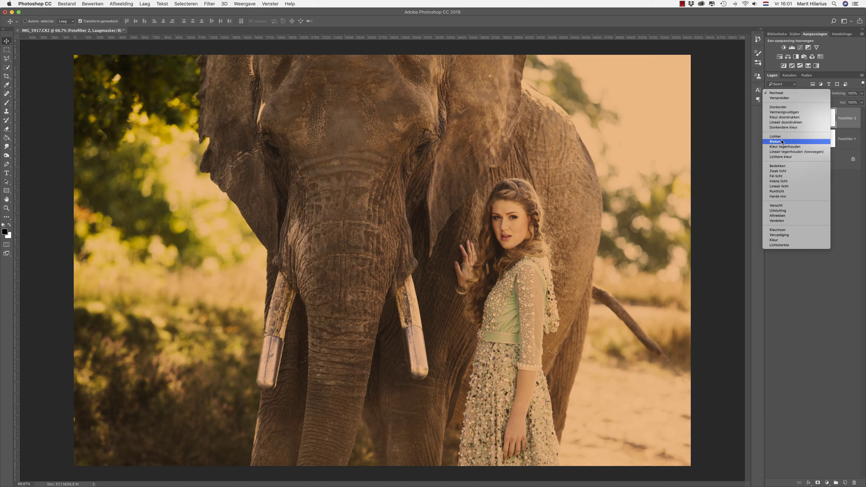
click(786, 167)
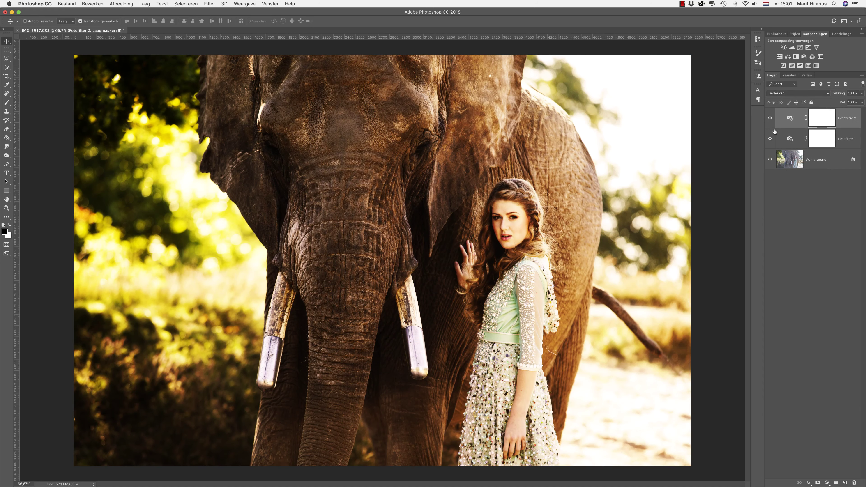
click(770, 118)
click(861, 93)
drag(862, 102, 843, 103)
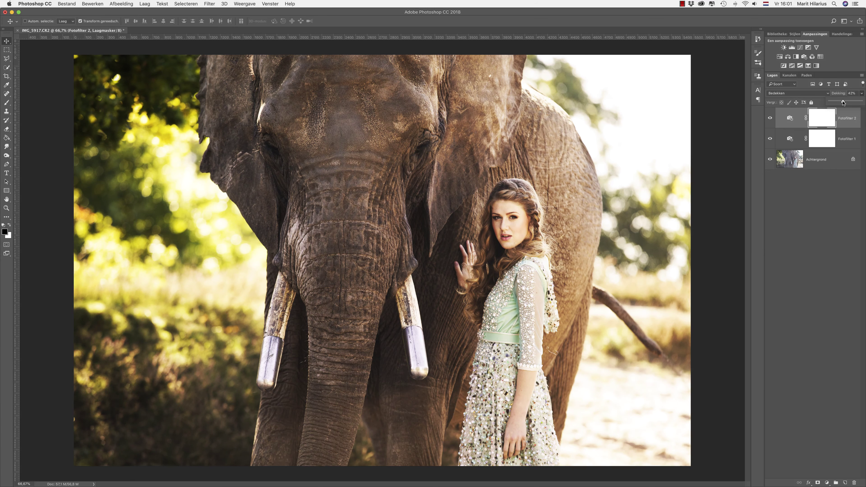
- Add Curven 1, pulling a midtone point and the highlight endpoint down, then compare the layers
click(800, 47)
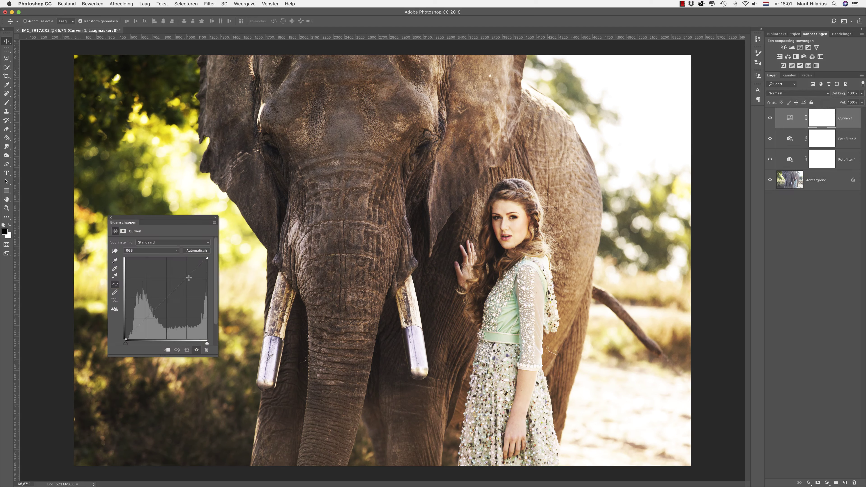
drag(188, 277, 190, 280)
drag(203, 259, 207, 264)
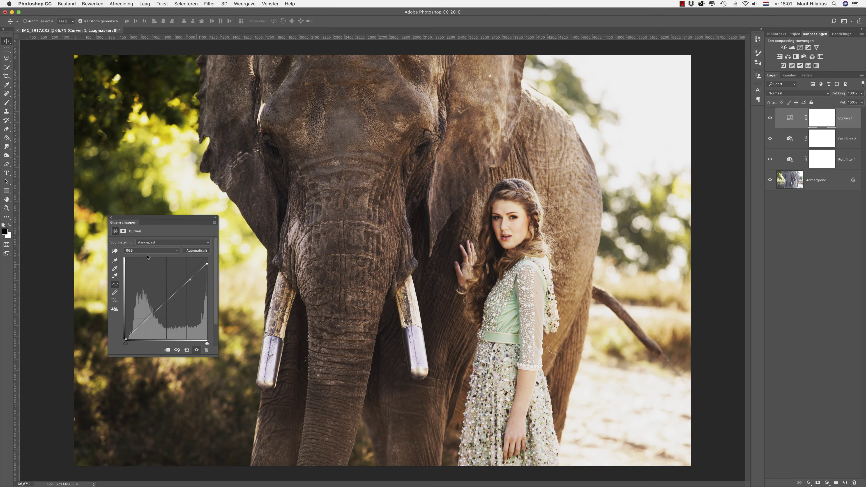
click(110, 217)
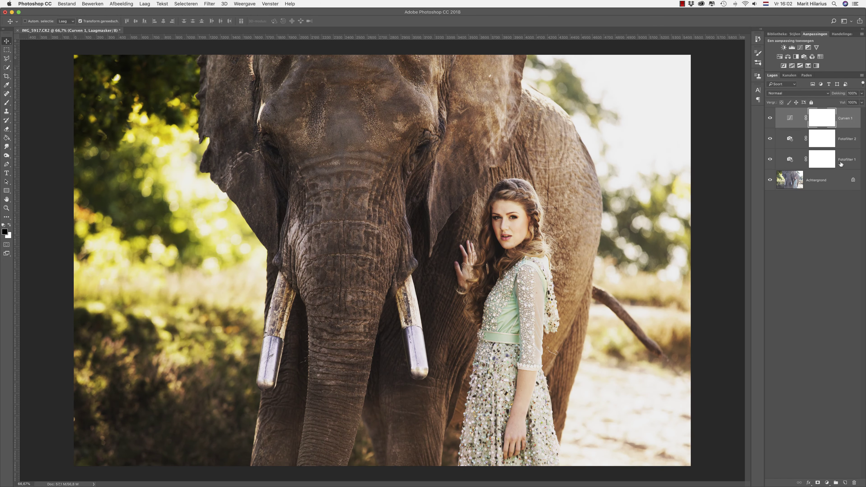
mouse_move(770, 118)
mouse_down()
mouse_move(771, 159)
mouse_move(770, 118)
mouse_up()
- Delete the Curves layer, try Zwak licht and Fel licht, then set Fotofilter 2 to Bleken
key(BackSpace)
click(787, 93)
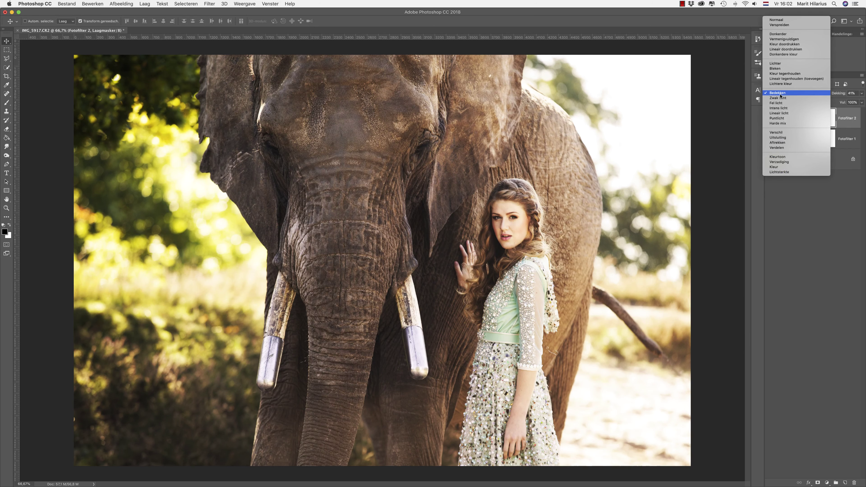
click(781, 93)
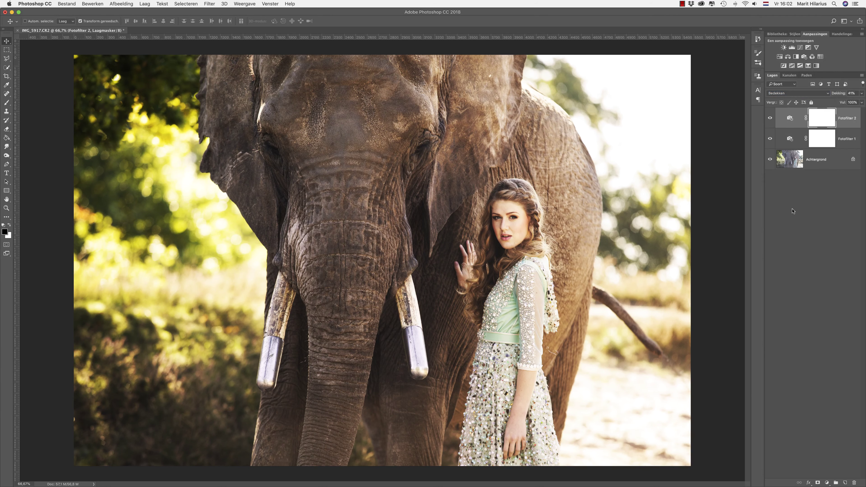
click(784, 93)
click(783, 95)
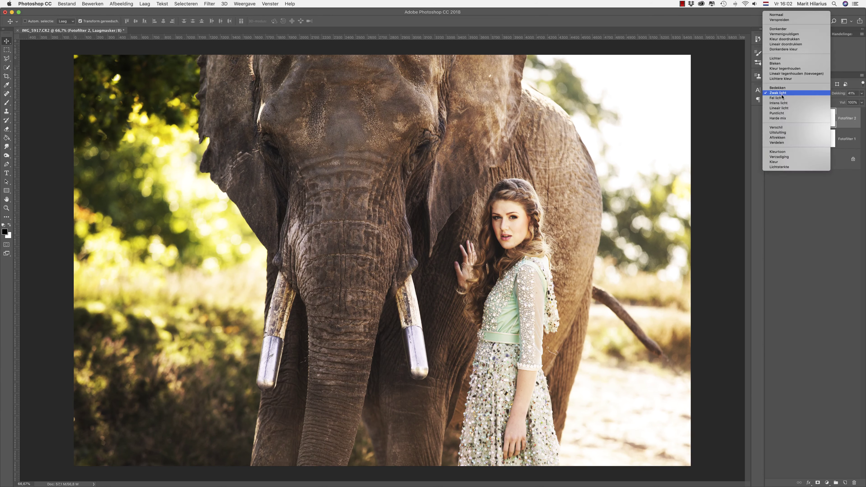
click(782, 99)
click(781, 59)
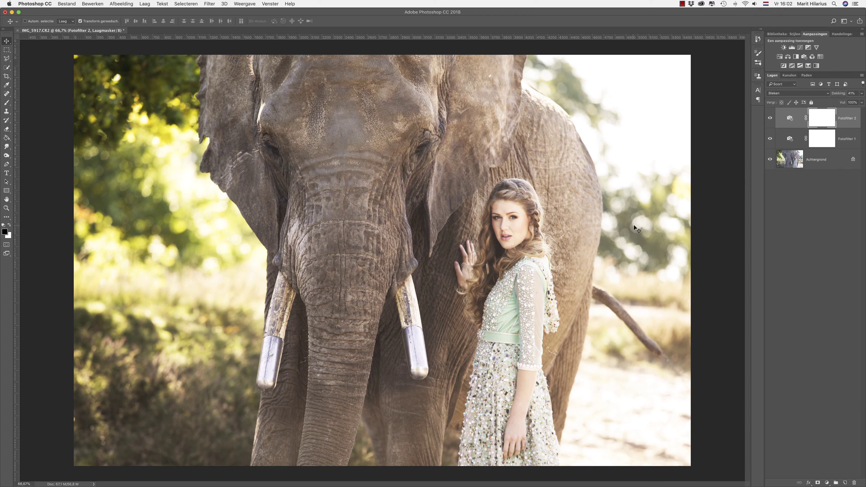
- Add Curven 1 with an S-curve that darkens shadows and lifts highlights, then toggle it to compare
click(801, 48)
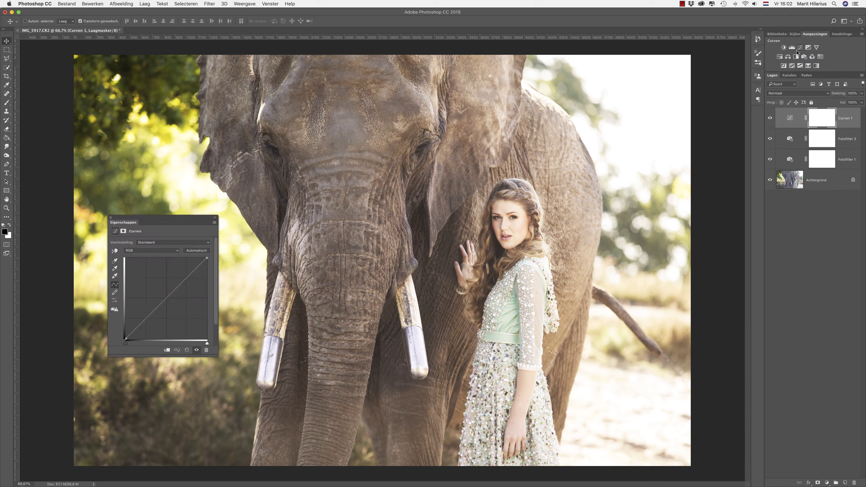
drag(151, 314, 151, 321)
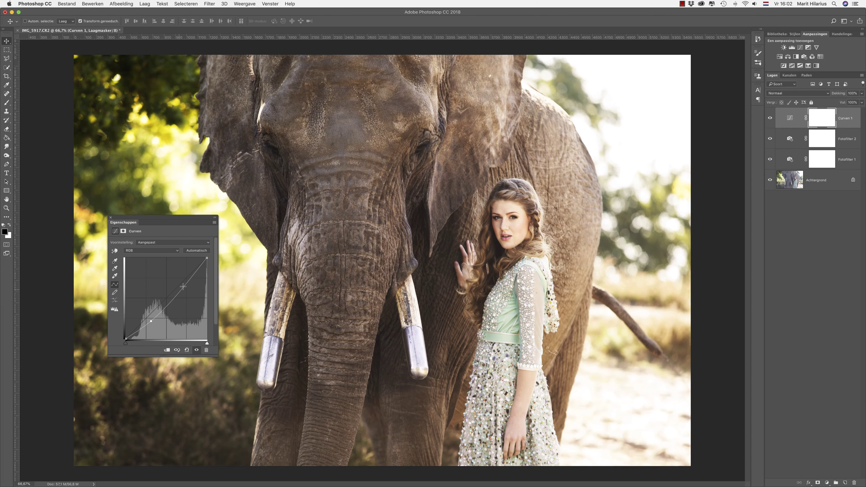
drag(188, 281, 188, 281)
drag(152, 323, 152, 322)
click(110, 217)
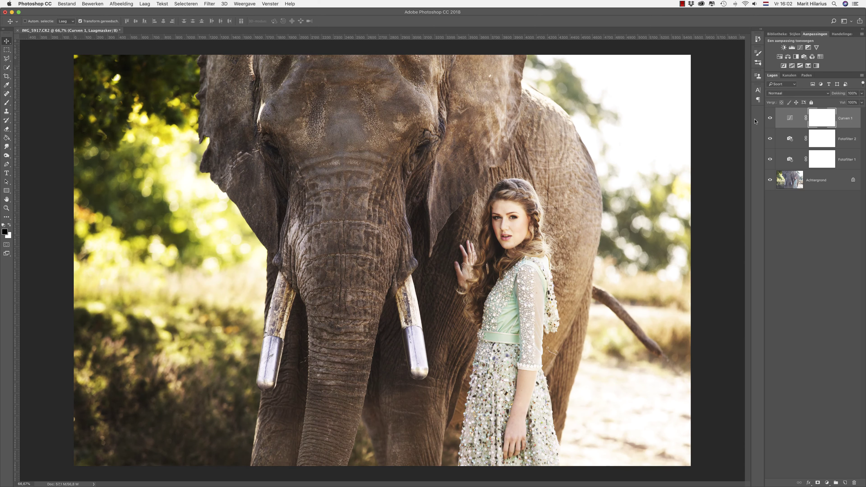
click(770, 118)
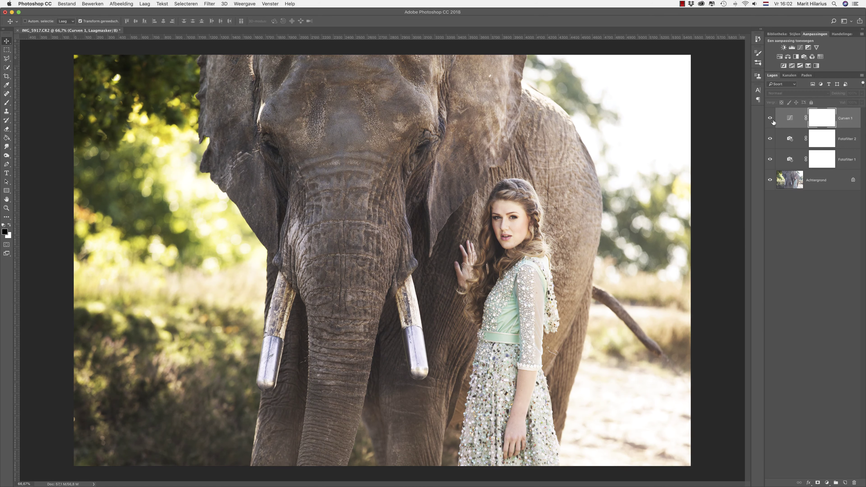
- Group Curven 1 through Fotofilter 1 into Groep 1 with Ctrl+G
click(770, 118)
shift+click(845, 161)
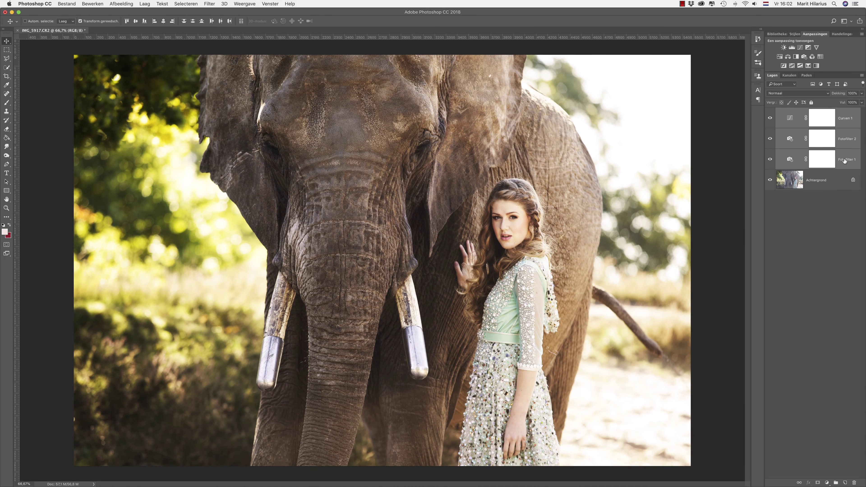
key(ctrl+g)
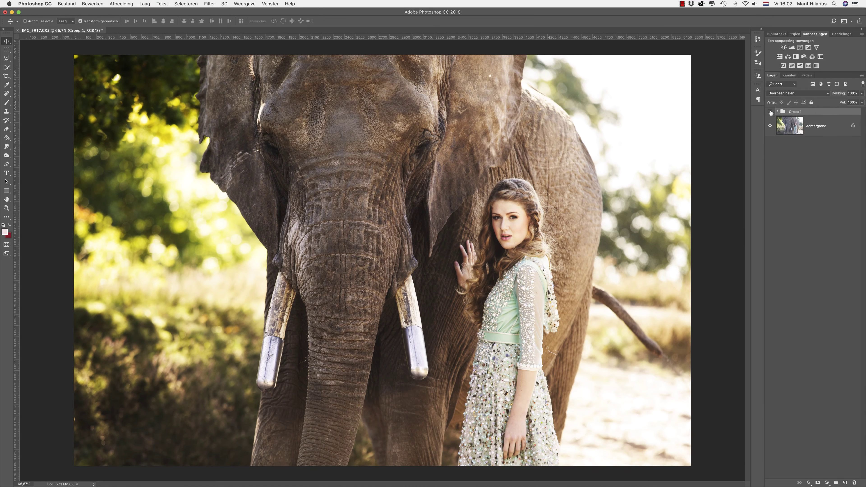
- Toggle Groep 1's visibility to compare the graded photo with the original
click(771, 112)
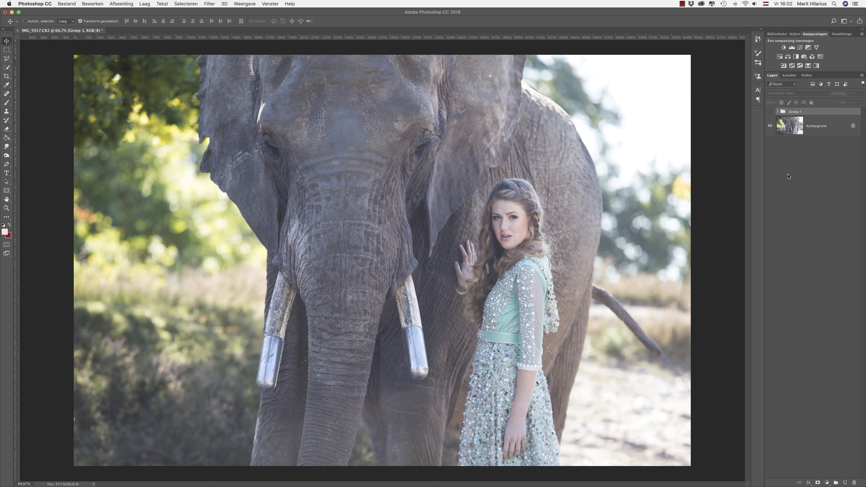
click(770, 112)
click(770, 113)
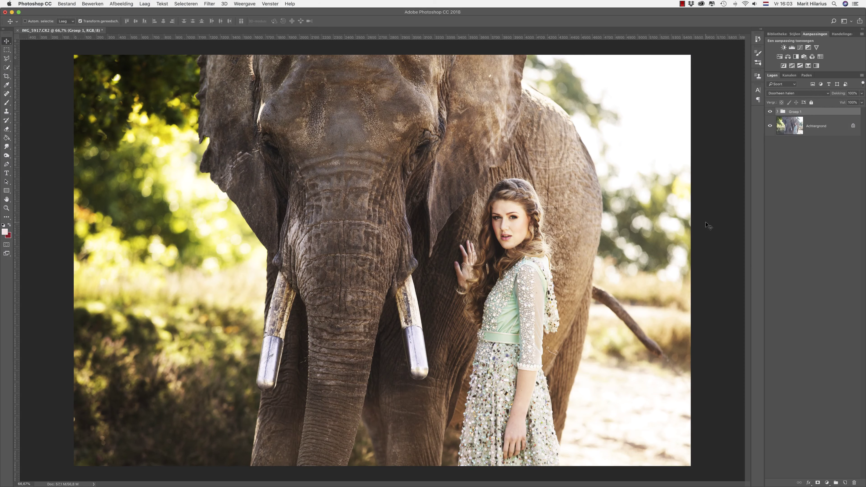
click(770, 112)
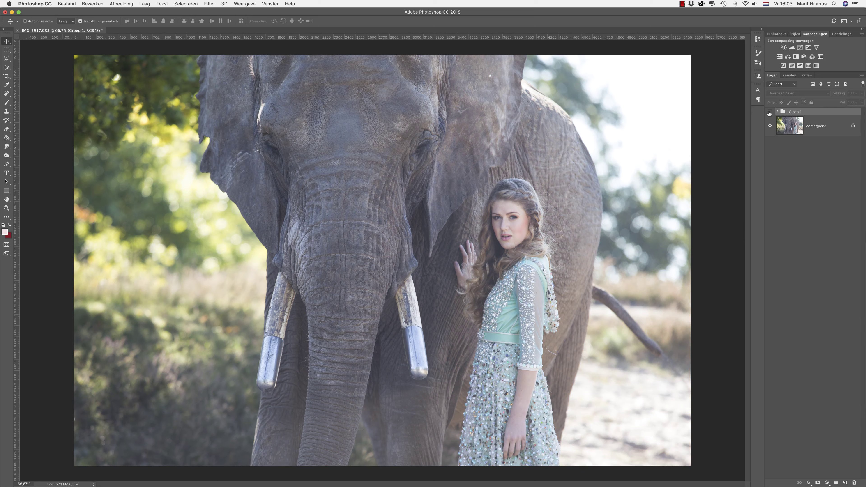
click(769, 112)
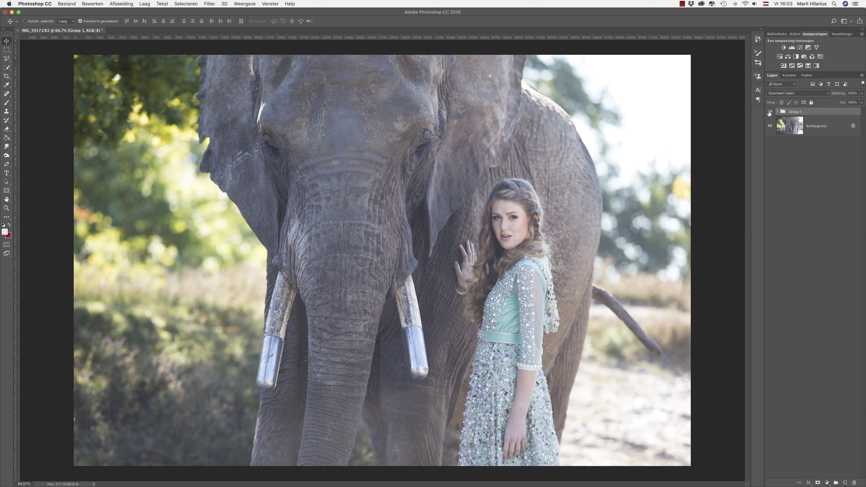